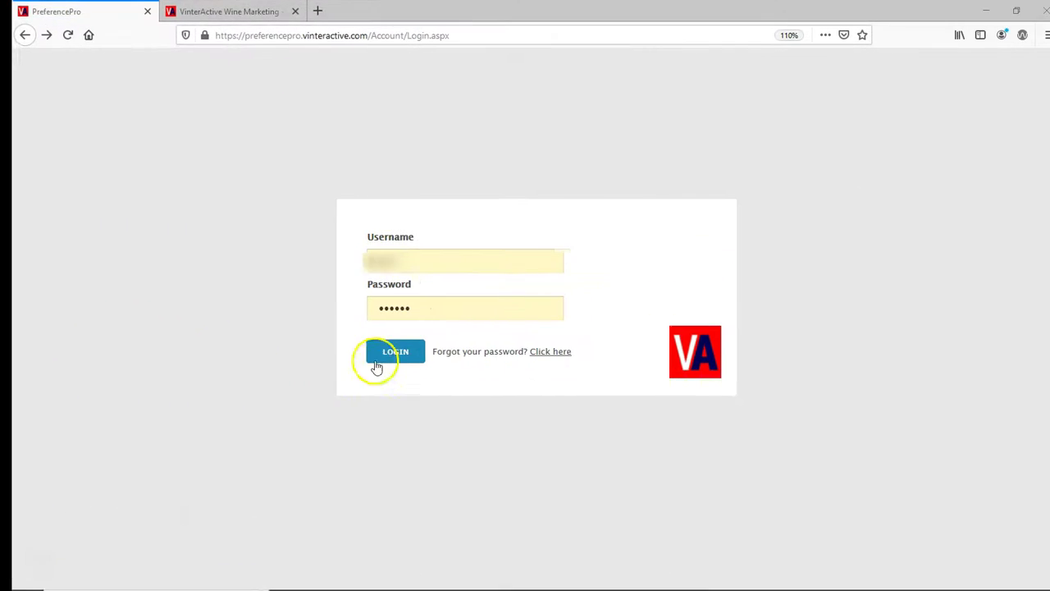
Log in and go to Contacts > Subscribe/Unsubscribe Contacts
left_click(391, 353)
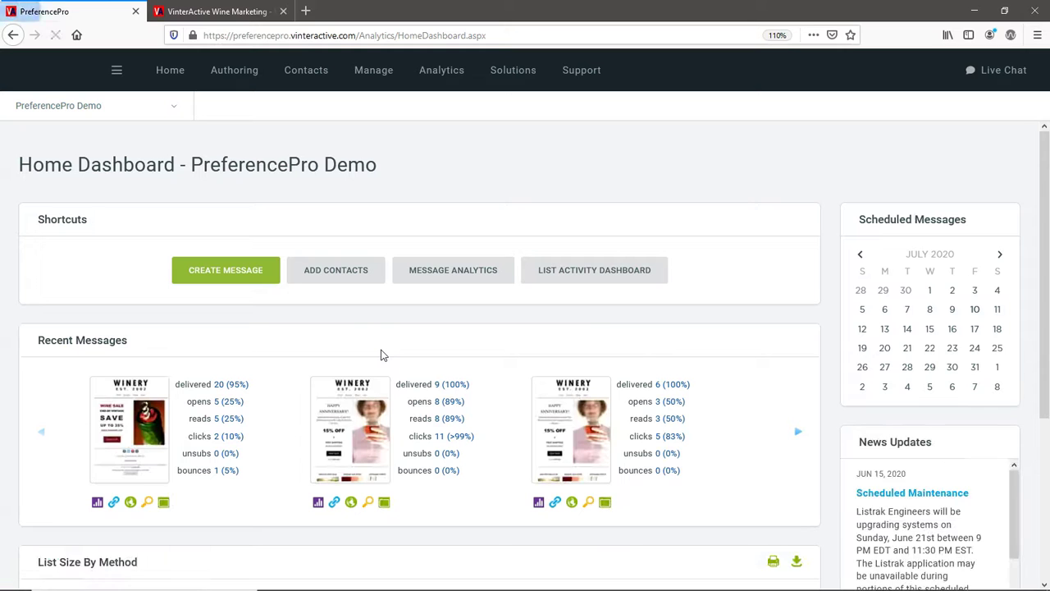
left_click(305, 69)
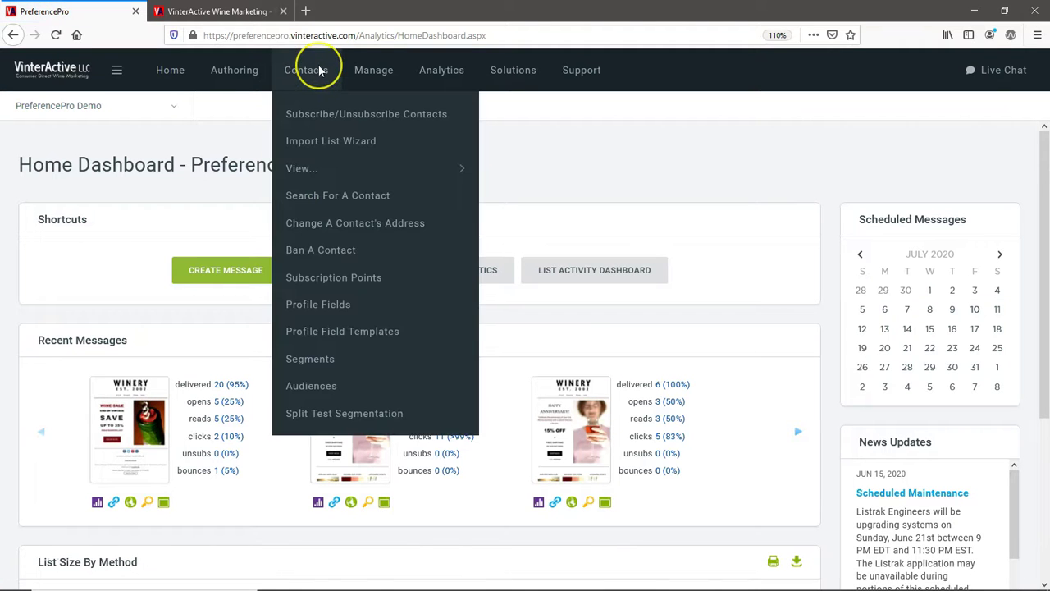
left_click(322, 115)
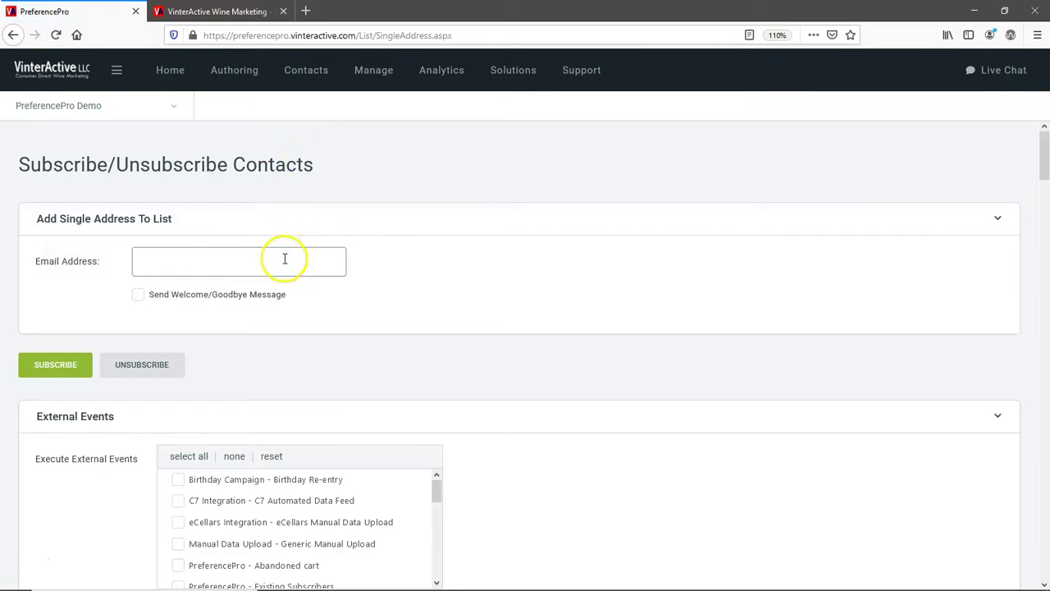
Subscribe the test contact's e-mail address to the mailing list
left_click(156, 260)
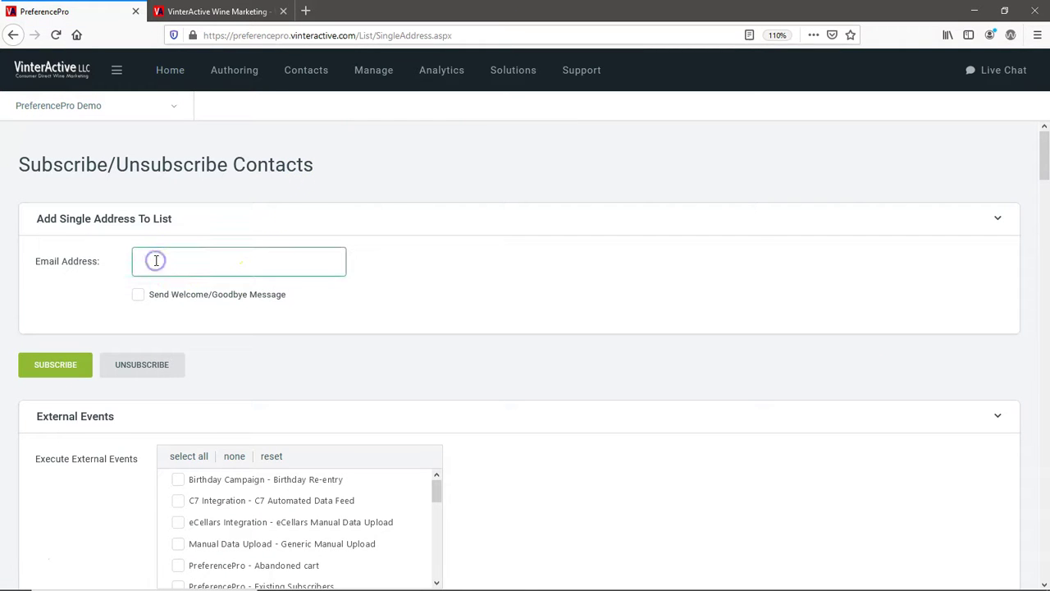
type("te")
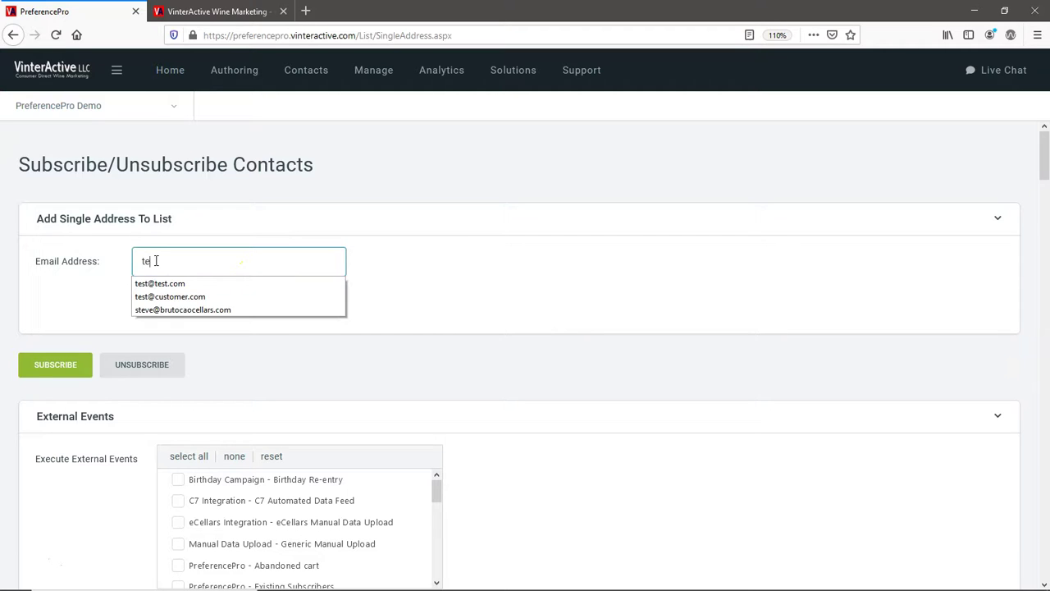
type("st1")
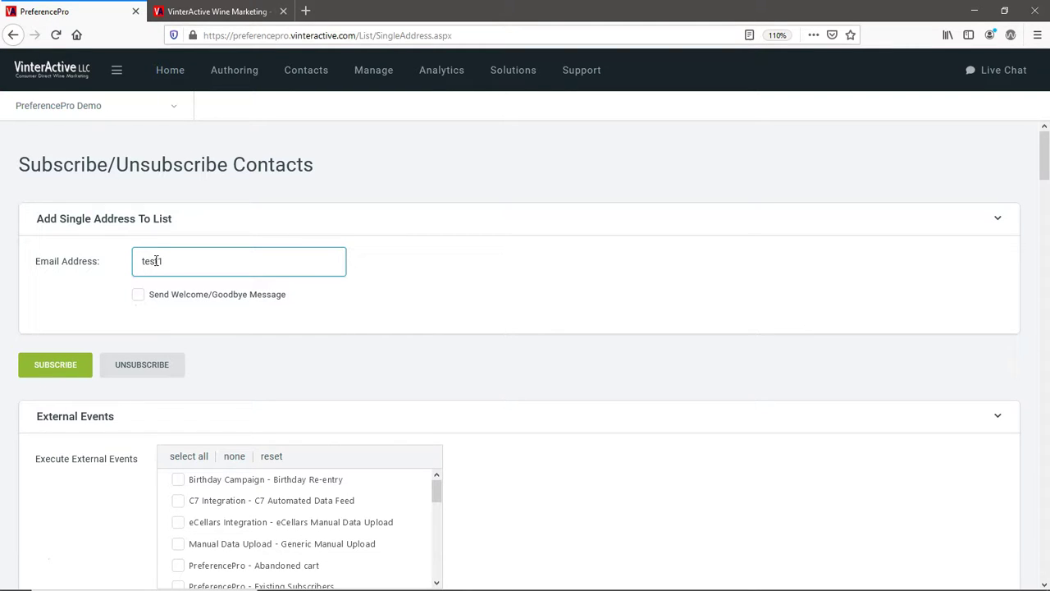
type("@customer.com")
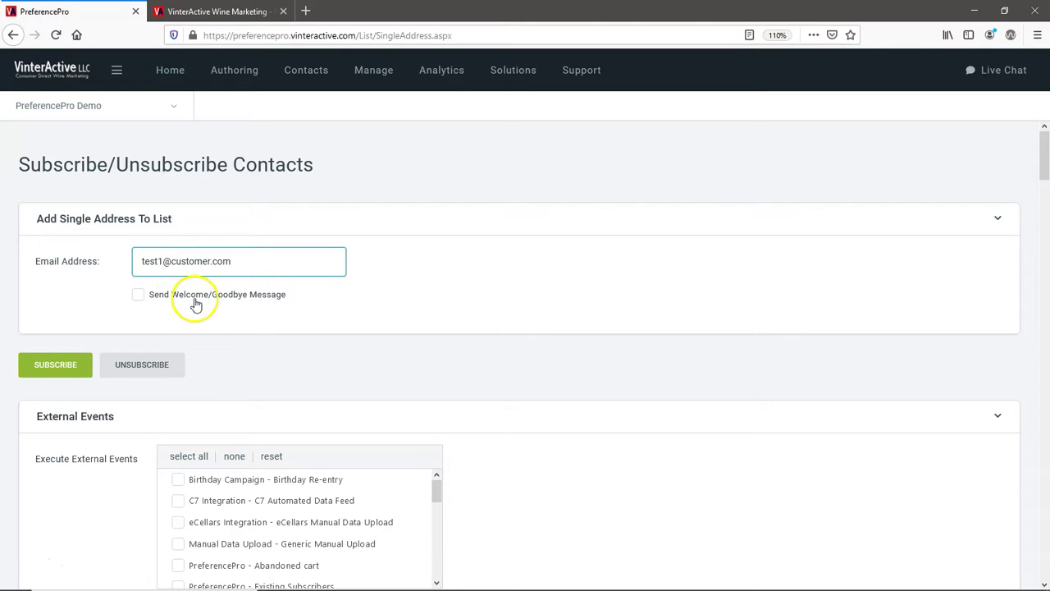
left_click(72, 370)
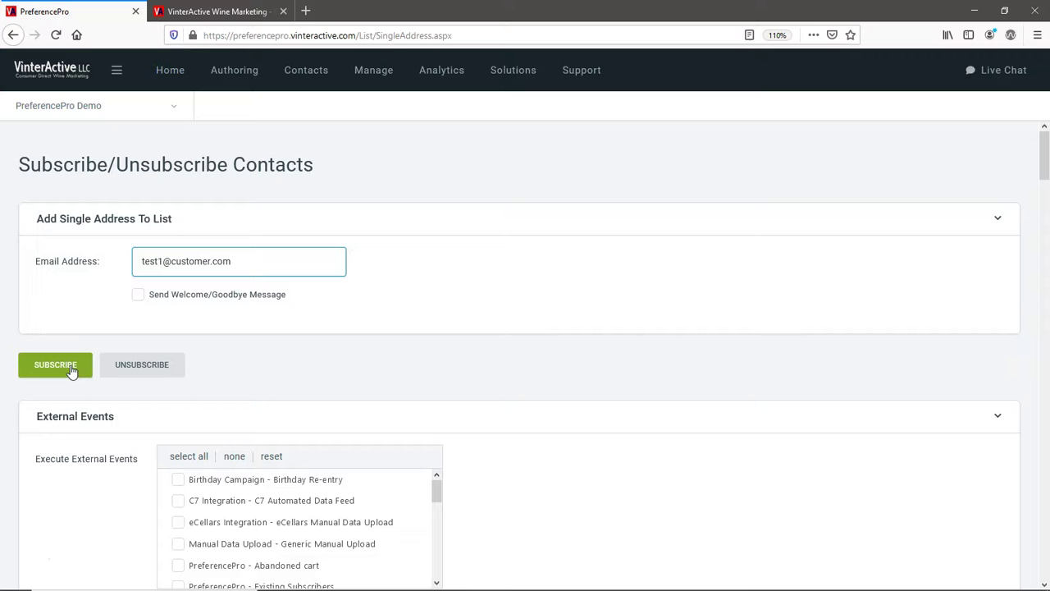
left_click(71, 371)
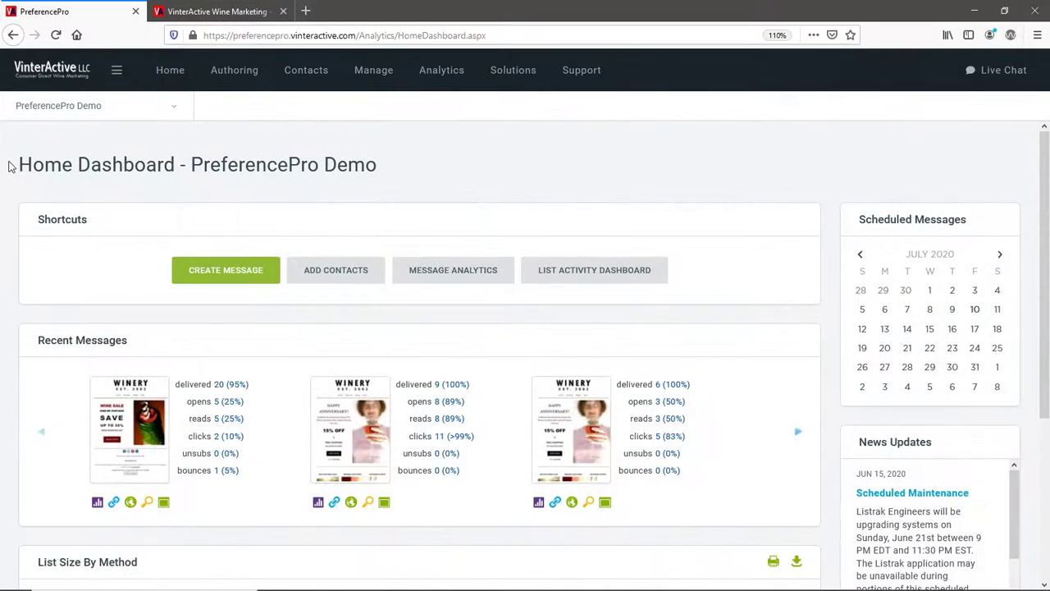
Open Customer Birthday from Authoring > Event Triggered Messages > Conversations in its Run Tester
left_click(248, 72)
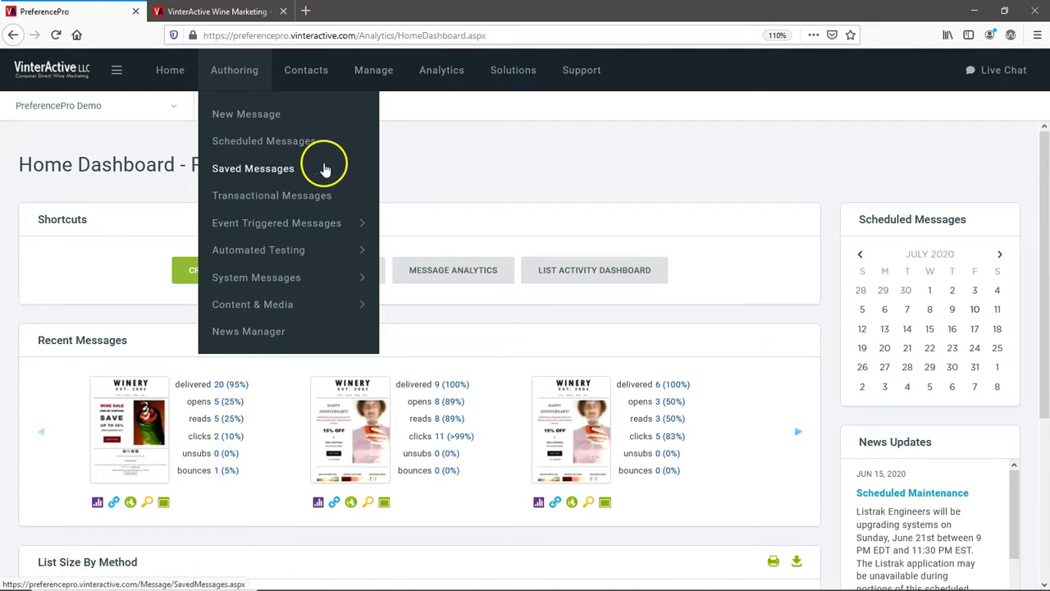
mouse_move(355, 229)
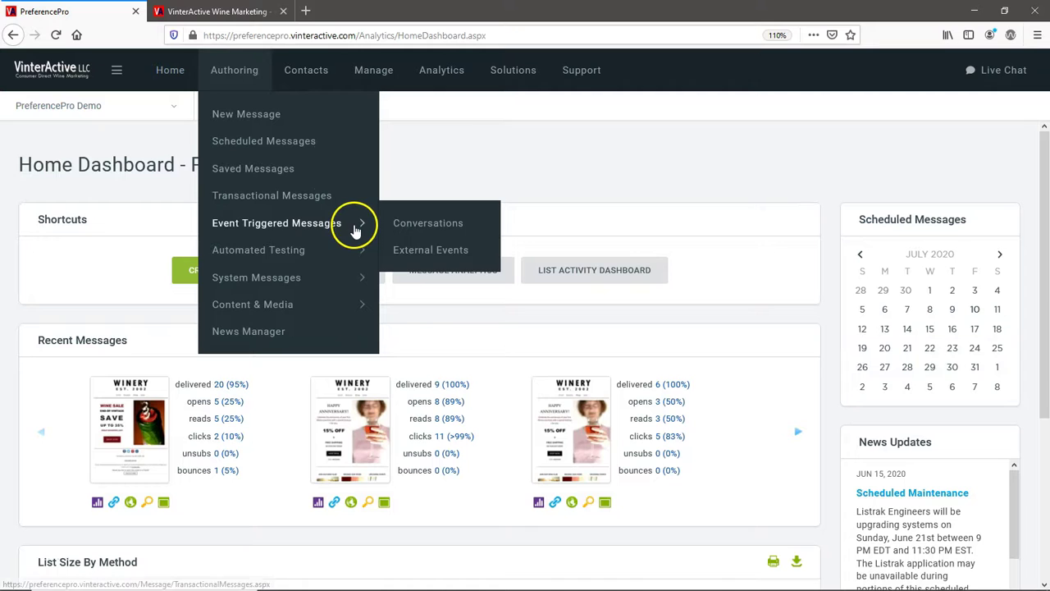
left_click(398, 225)
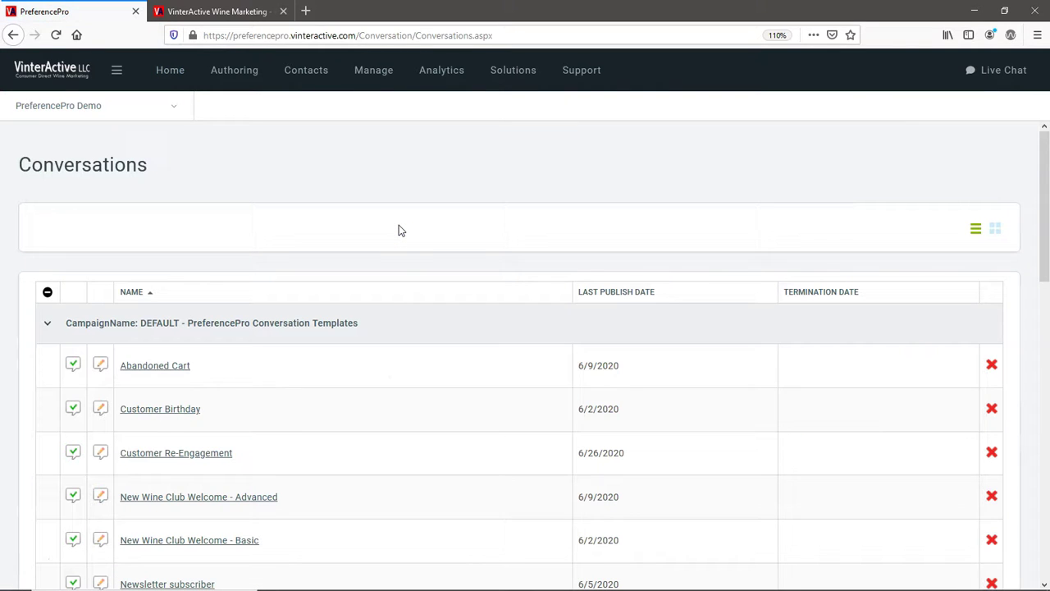
left_click(179, 416)
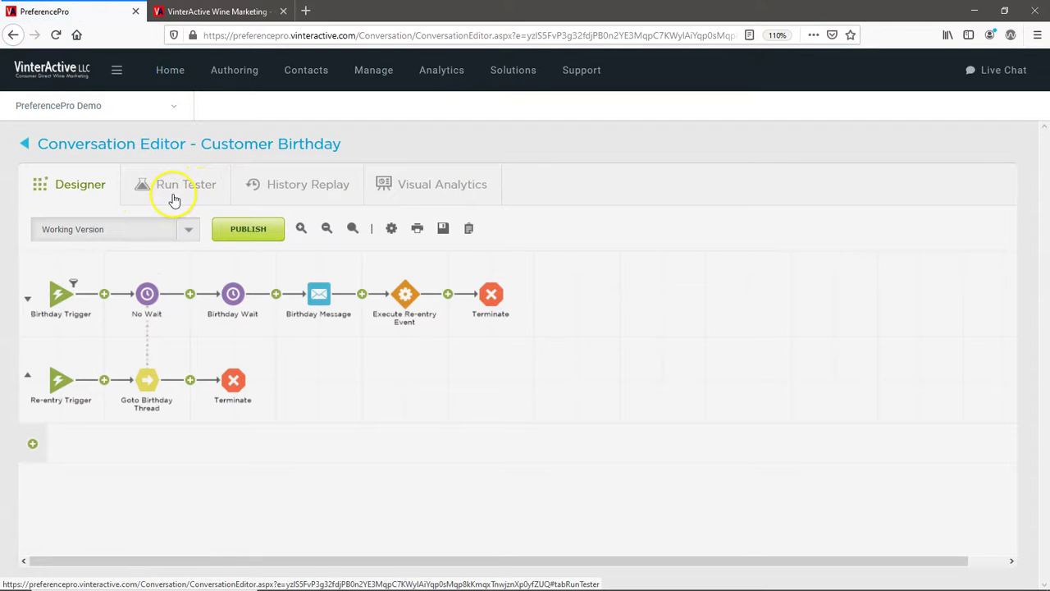
left_click(171, 184)
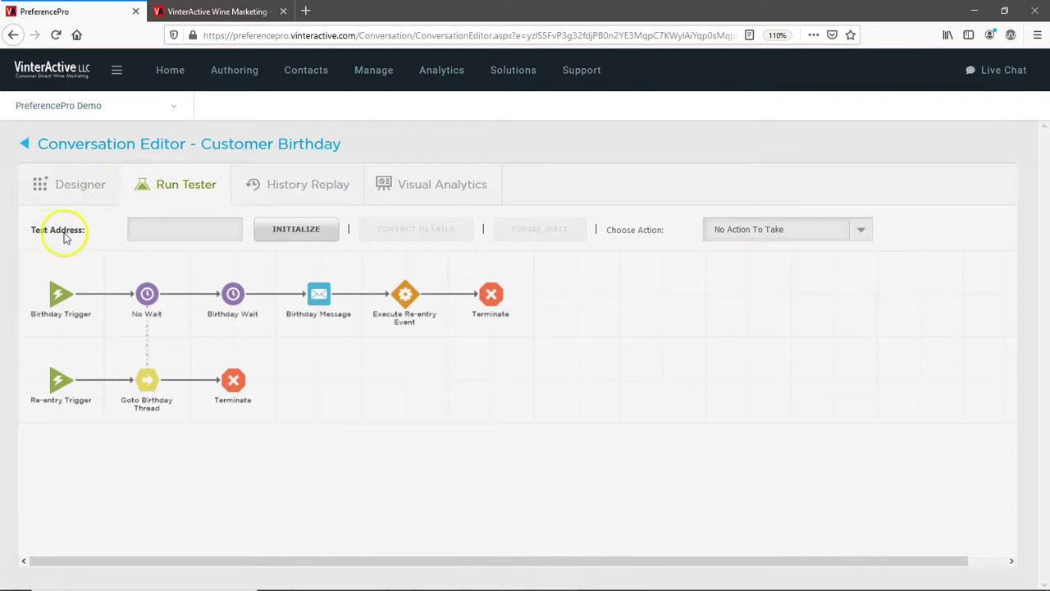
Enter the test contact's e-mail as the Test Address and initialize the run
left_click(137, 229)
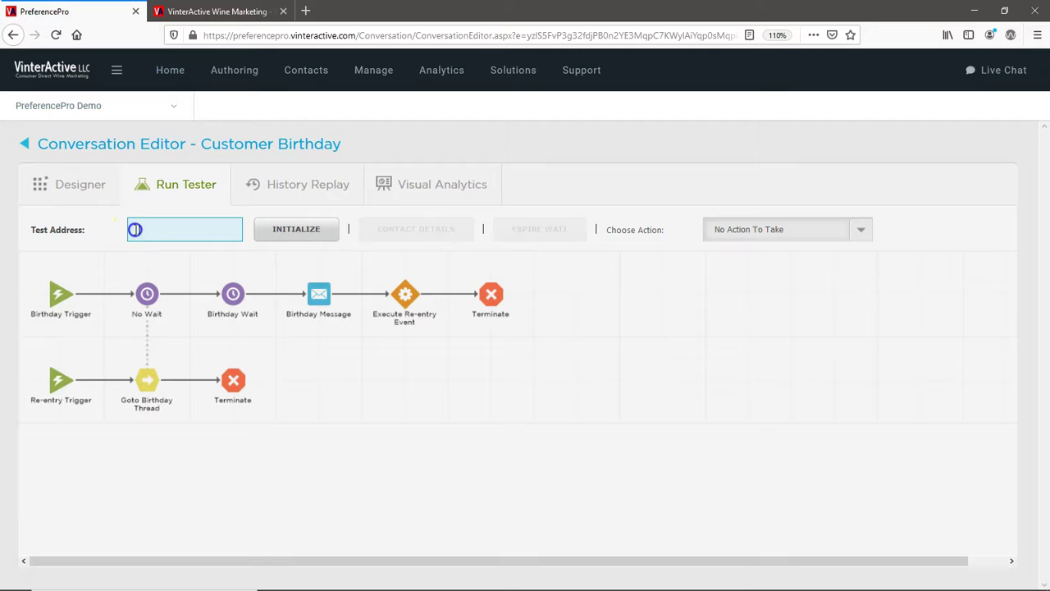
type("test1@customer.com")
left_click(271, 233)
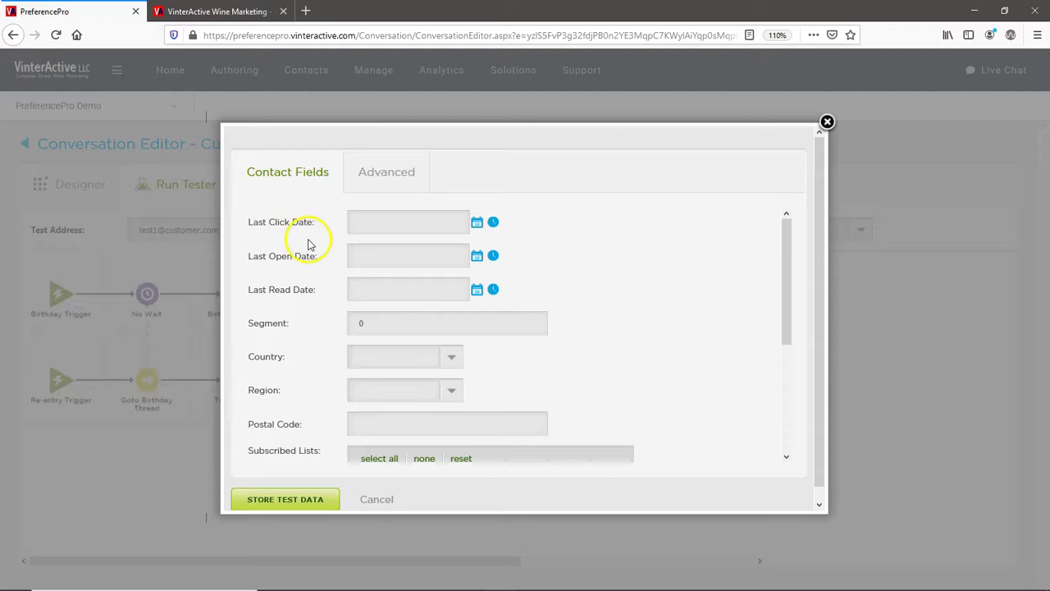
Set the Advanced-tab Birthday to 07/01/1991 and store it as test data
left_click(388, 178)
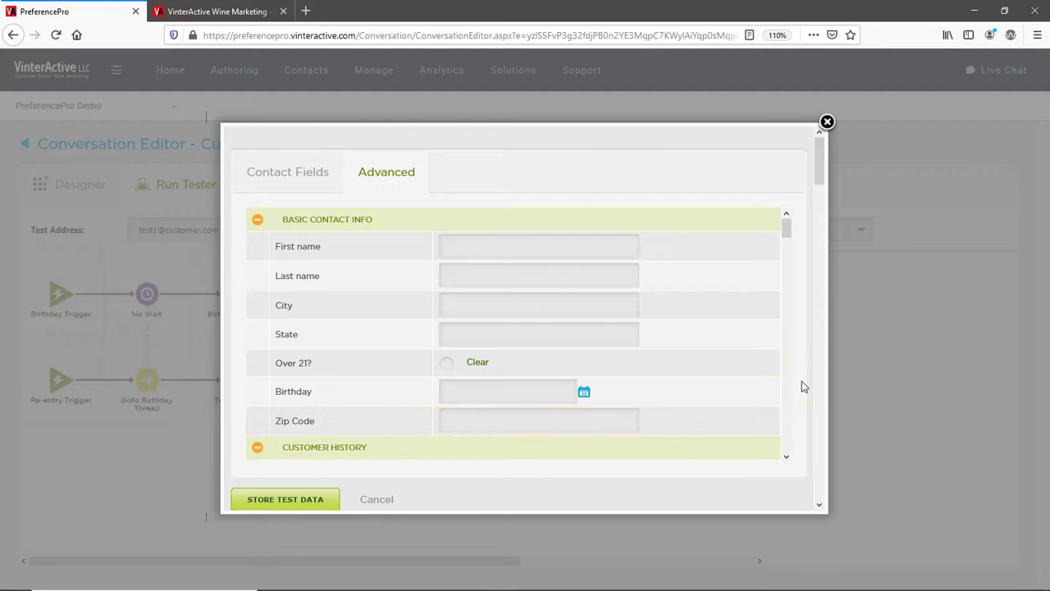
left_click(502, 391)
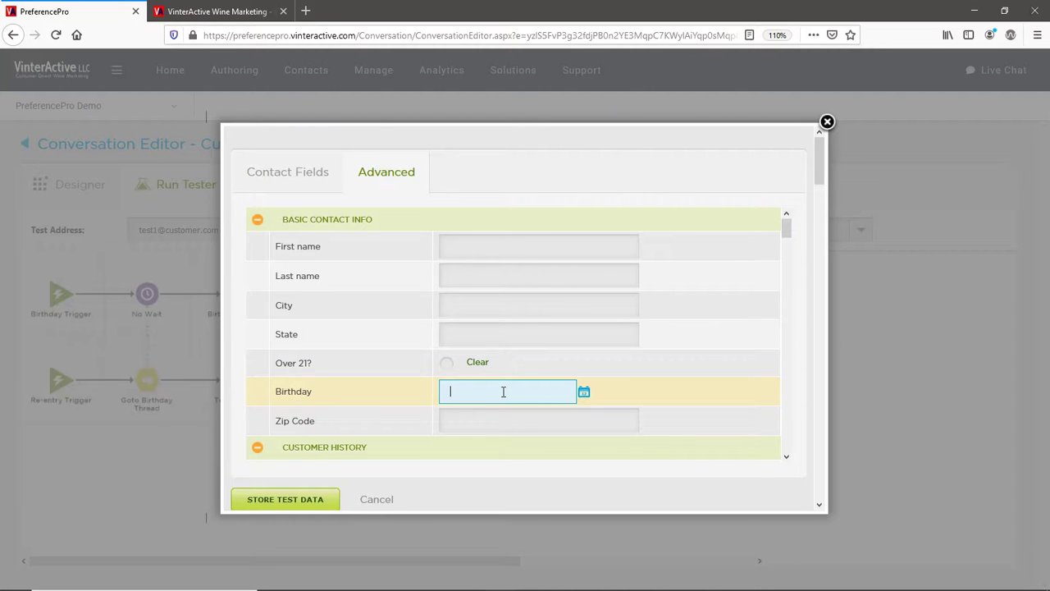
type("07")
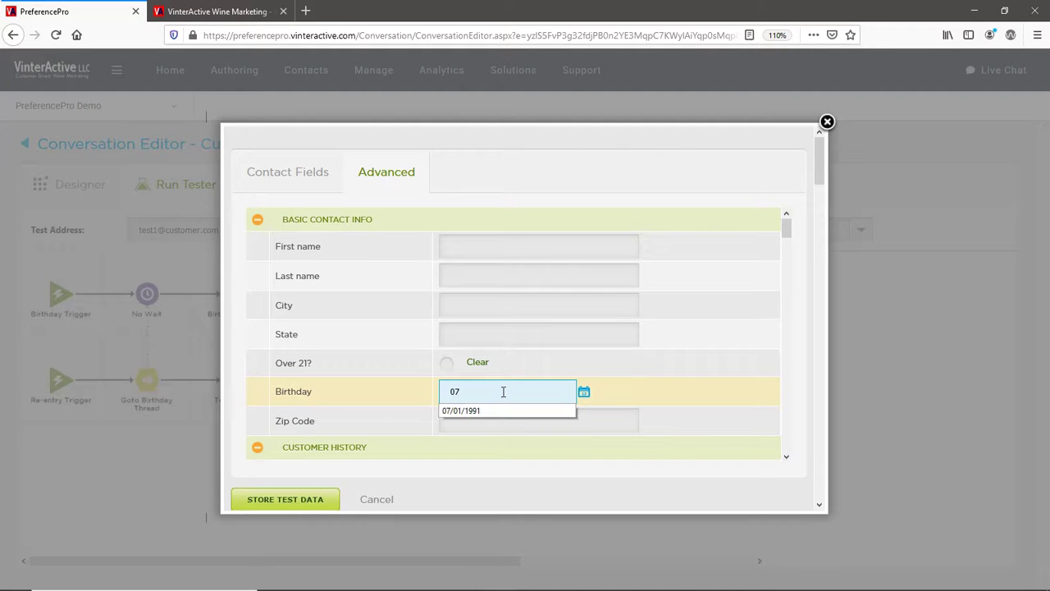
left_click(462, 410)
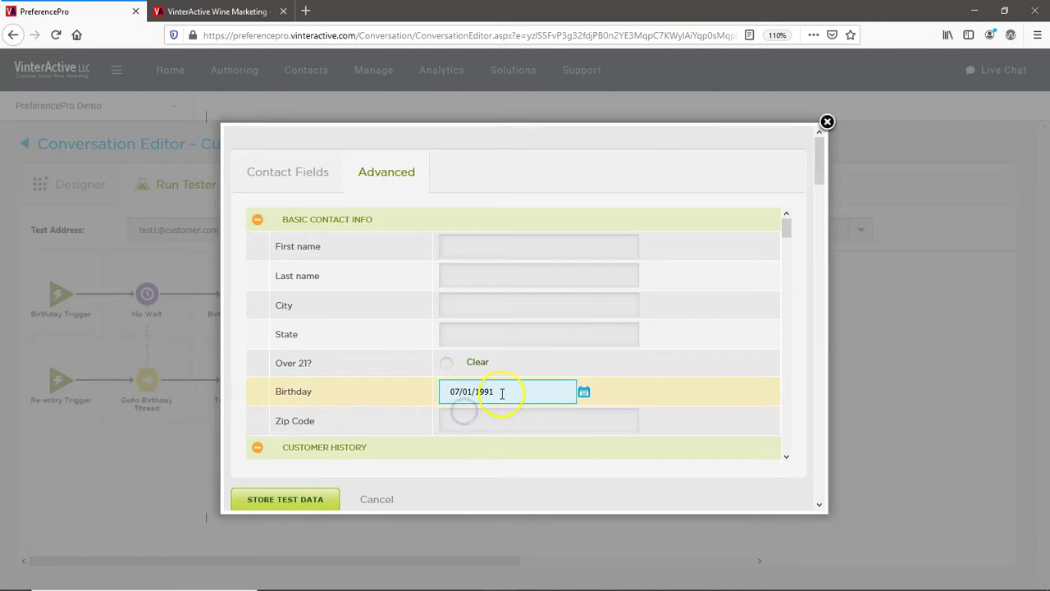
left_click(502, 392)
key("Escape")
left_click(493, 417)
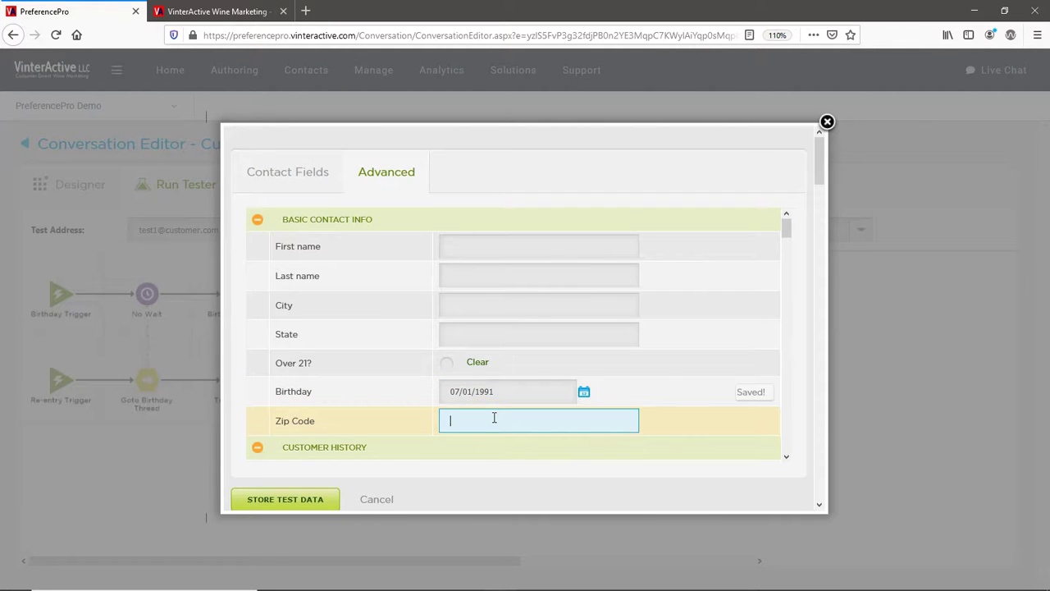
left_click(306, 501)
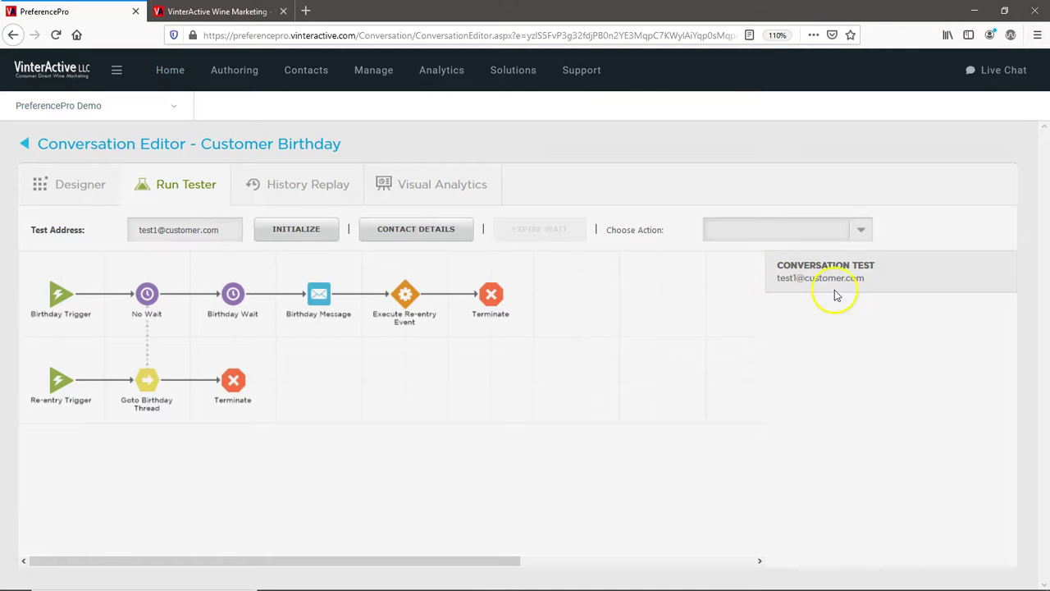
Fire the Generic Manual Upload action and expand the No Wait log entry
left_click(862, 234)
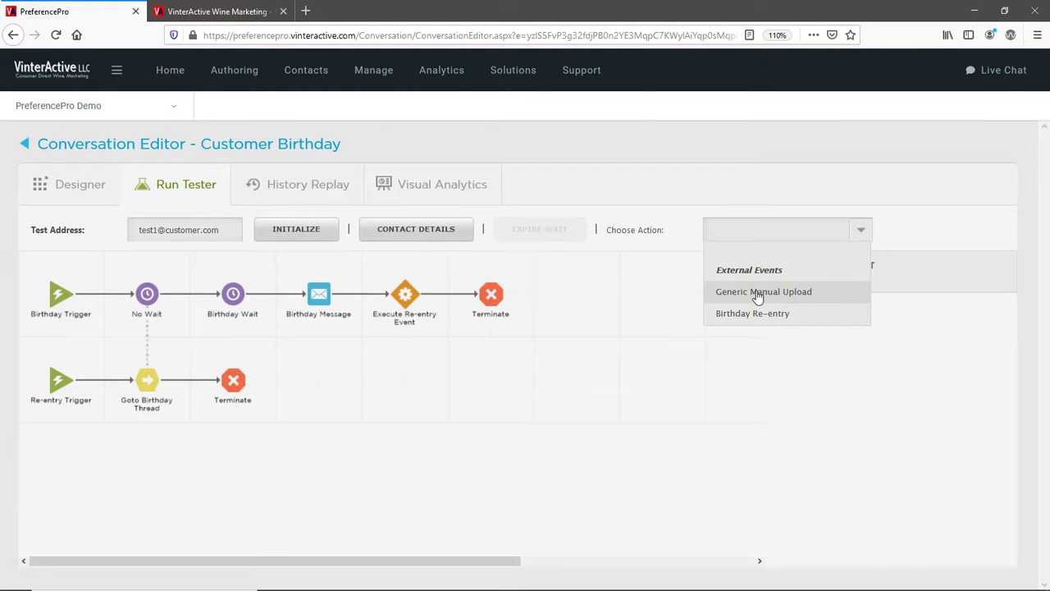
left_click(755, 289)
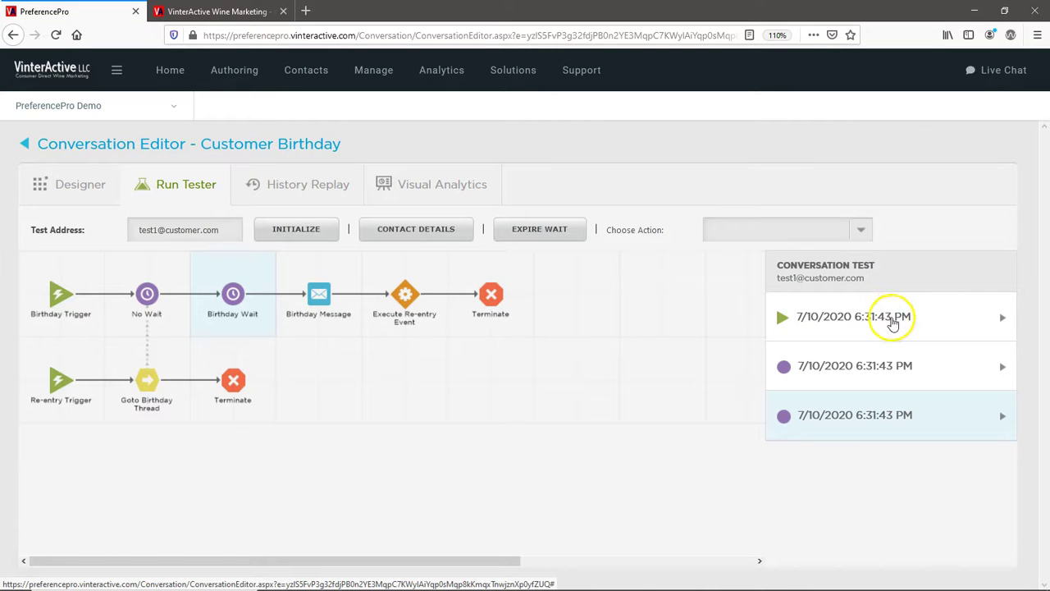
left_click(1003, 367)
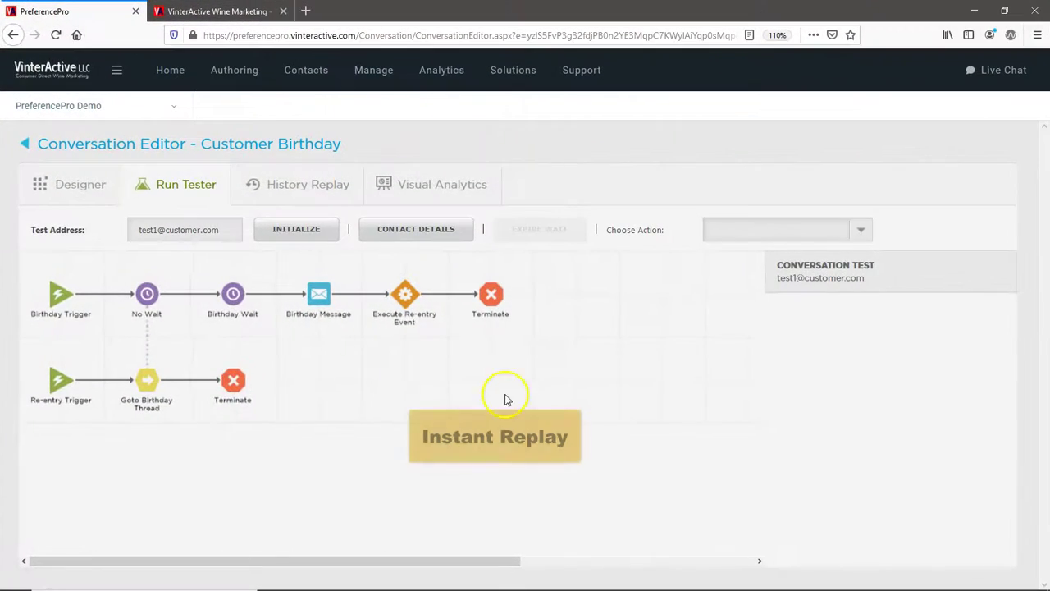
left_click(862, 231)
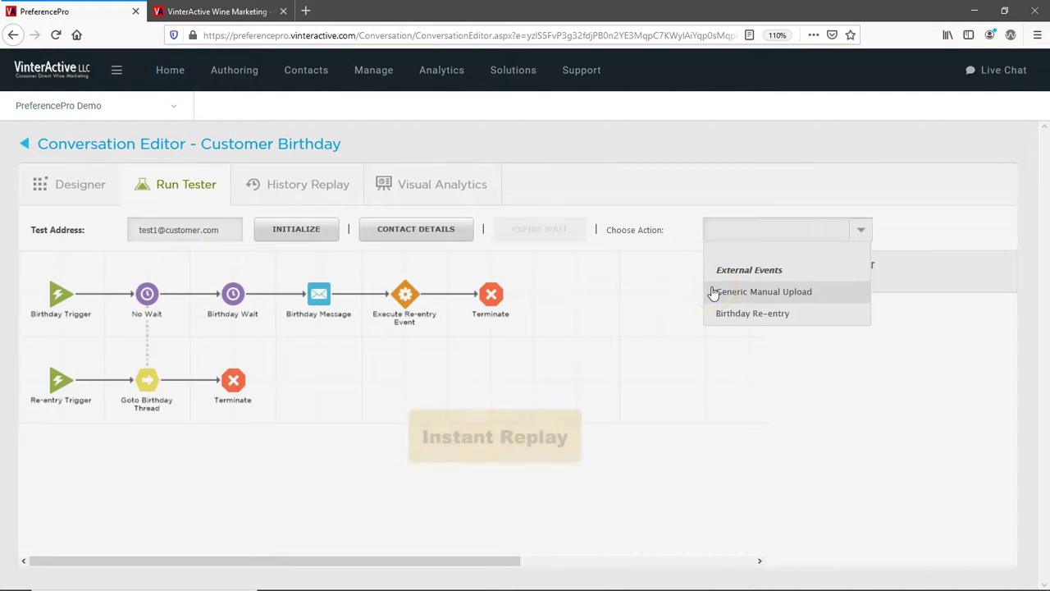
left_click(713, 291)
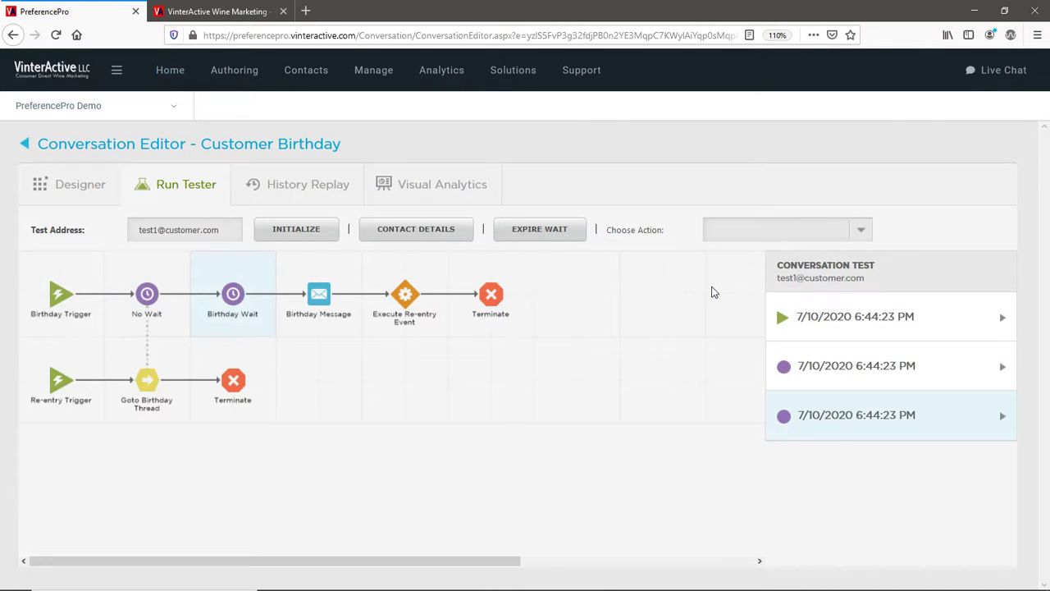
Expire the wait, then expand the Birthday Message and Execute Re-entry Event log rows
left_click(548, 231)
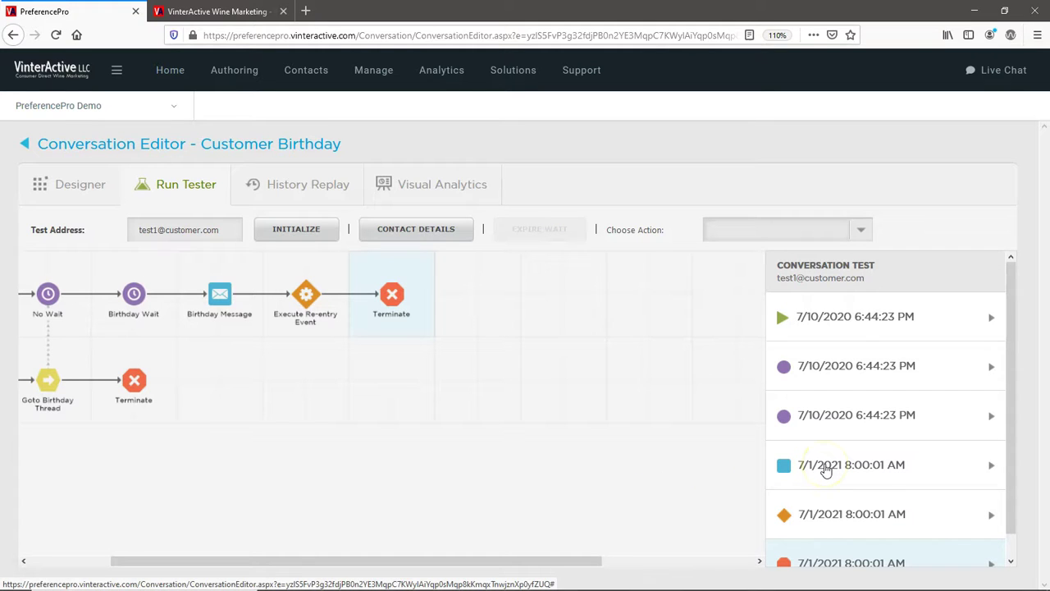
left_click(825, 470)
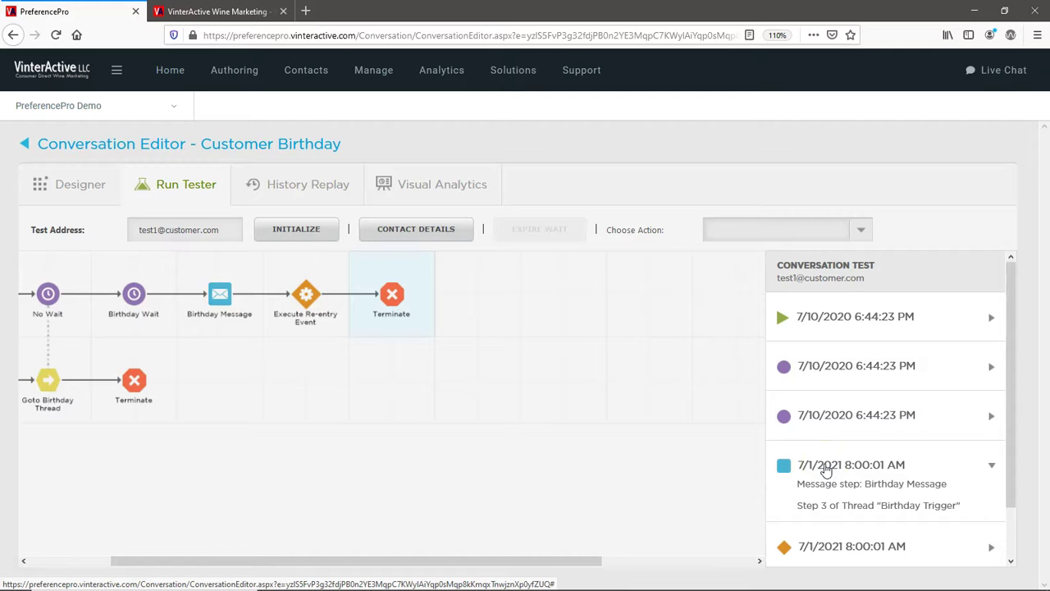
scroll(825, 470, "down", 1)
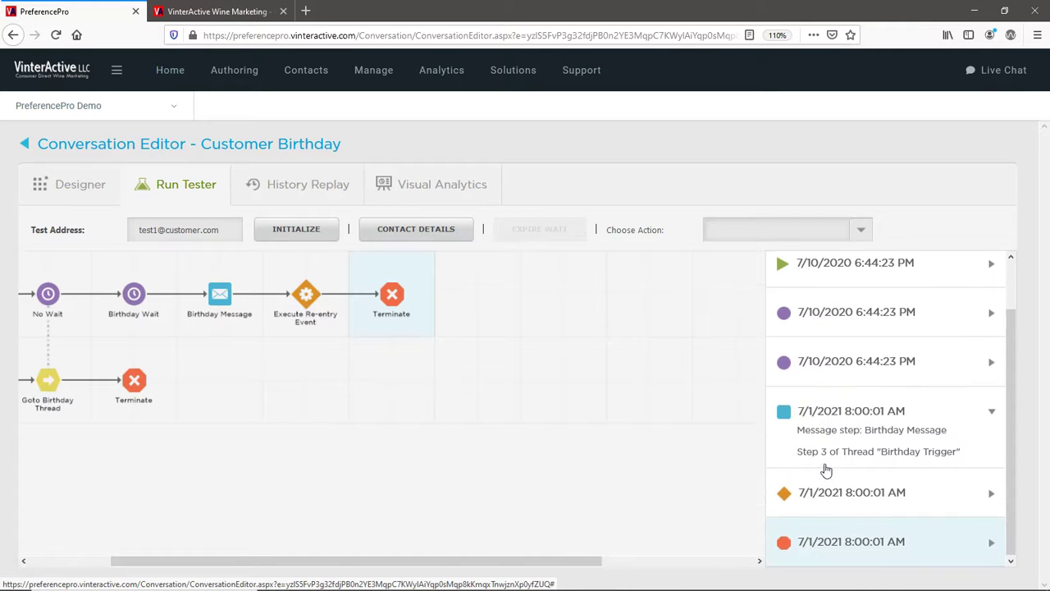
left_click(825, 495)
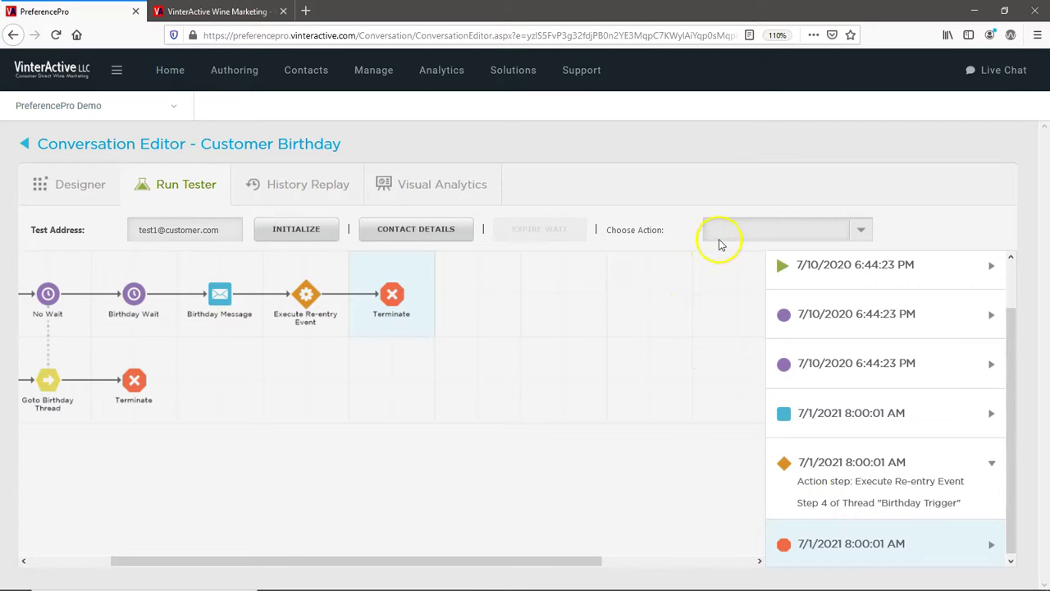
Choose Birthday Re-entry from the Choose Action list
left_click(862, 232)
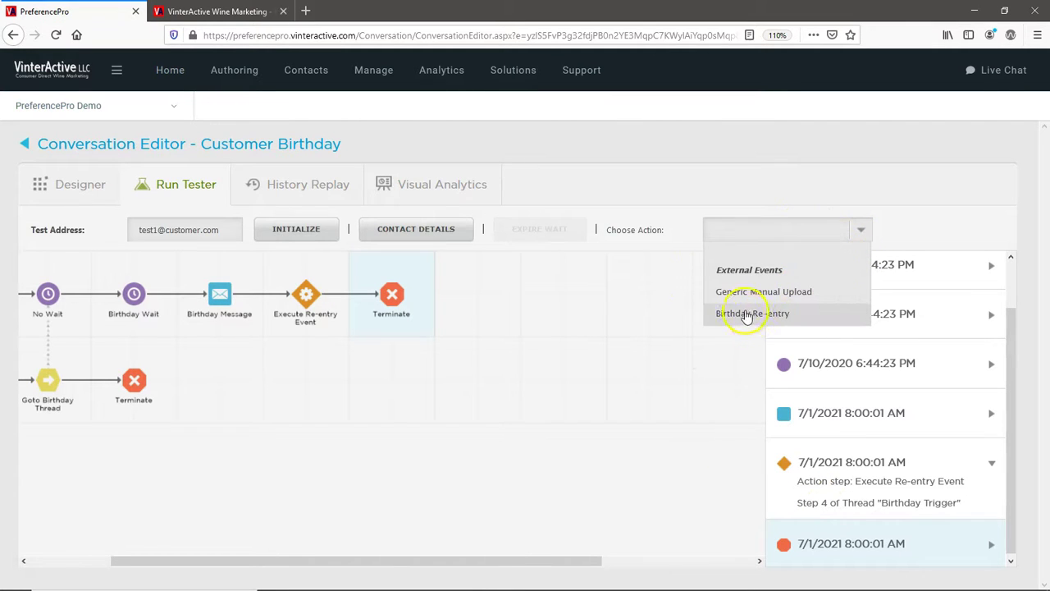
left_click(738, 315)
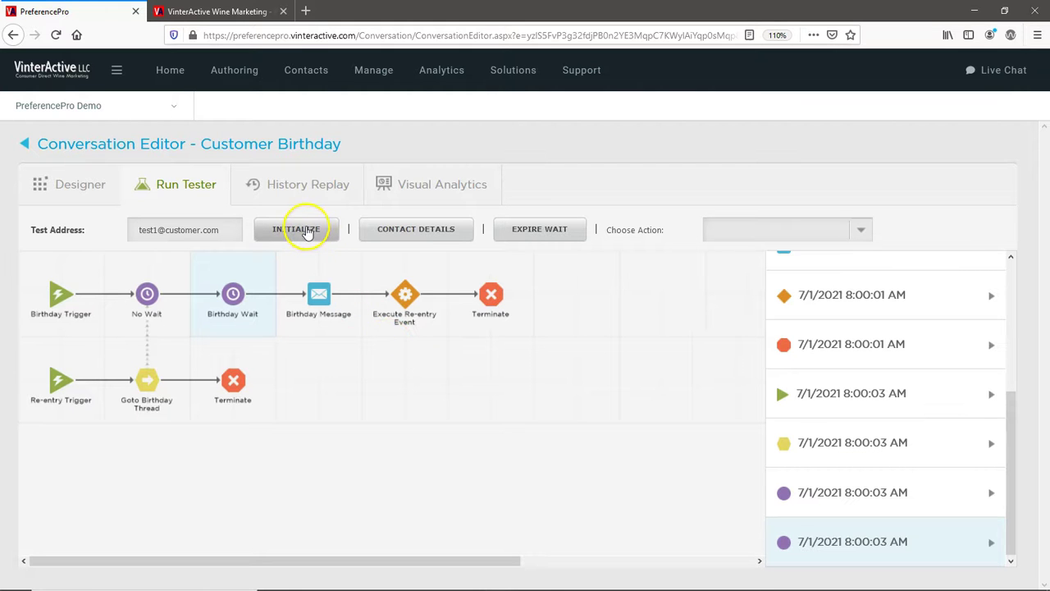
Reinitialize the run and store an underage Advanced-tab birthday of 05/23/2001 as test data
left_click(297, 229)
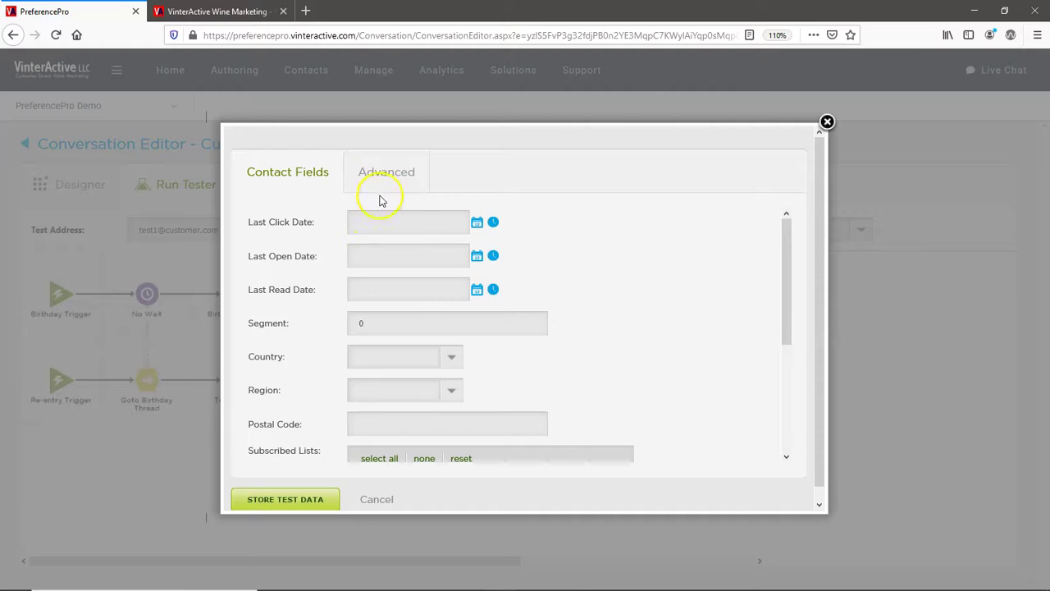
left_click(387, 174)
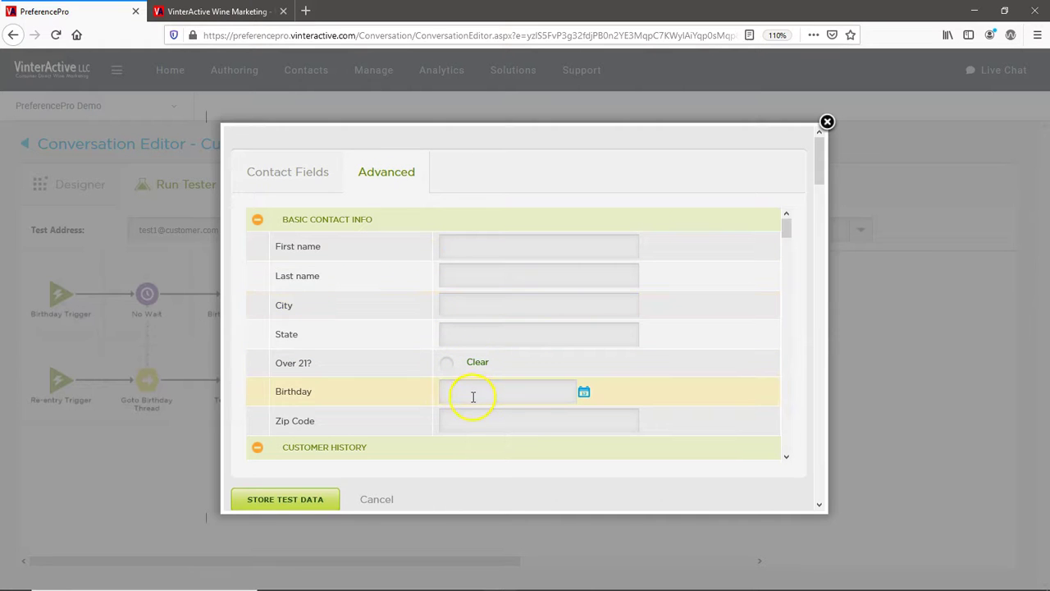
left_click(469, 393)
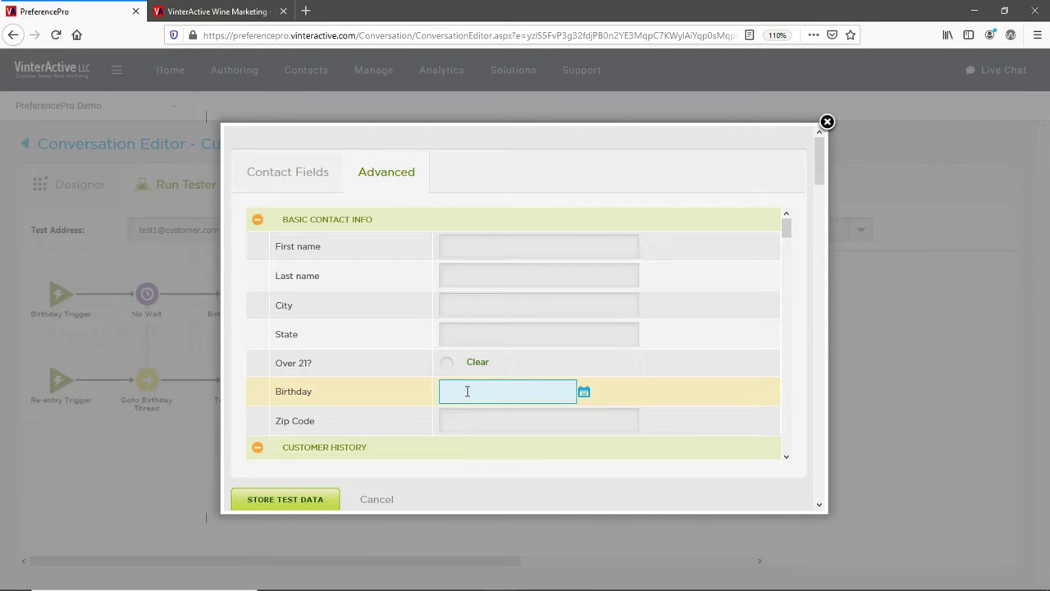
type("01")
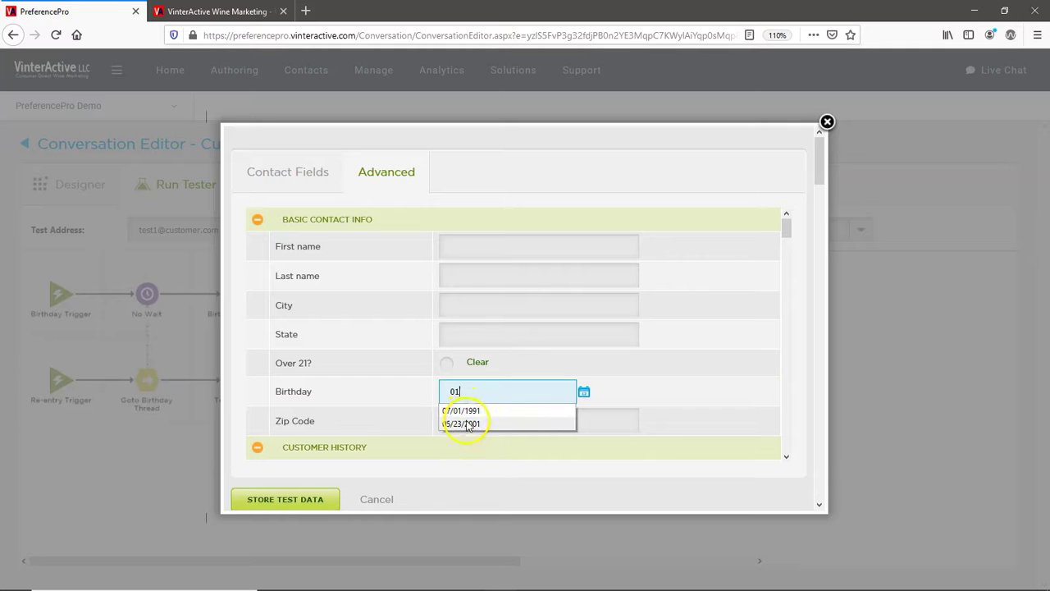
left_click(465, 424)
left_click(457, 421)
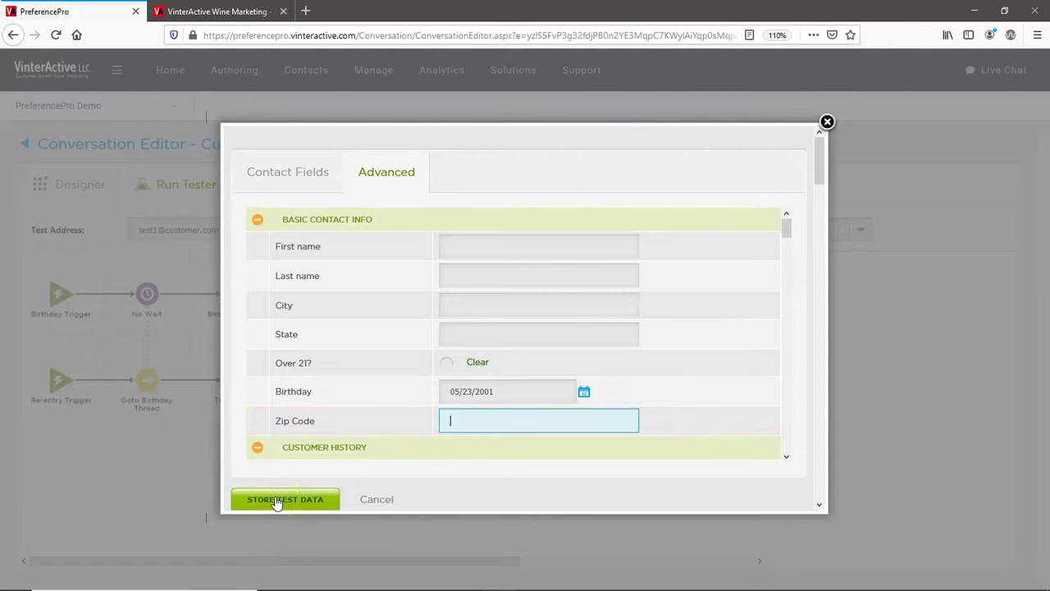
left_click(276, 501)
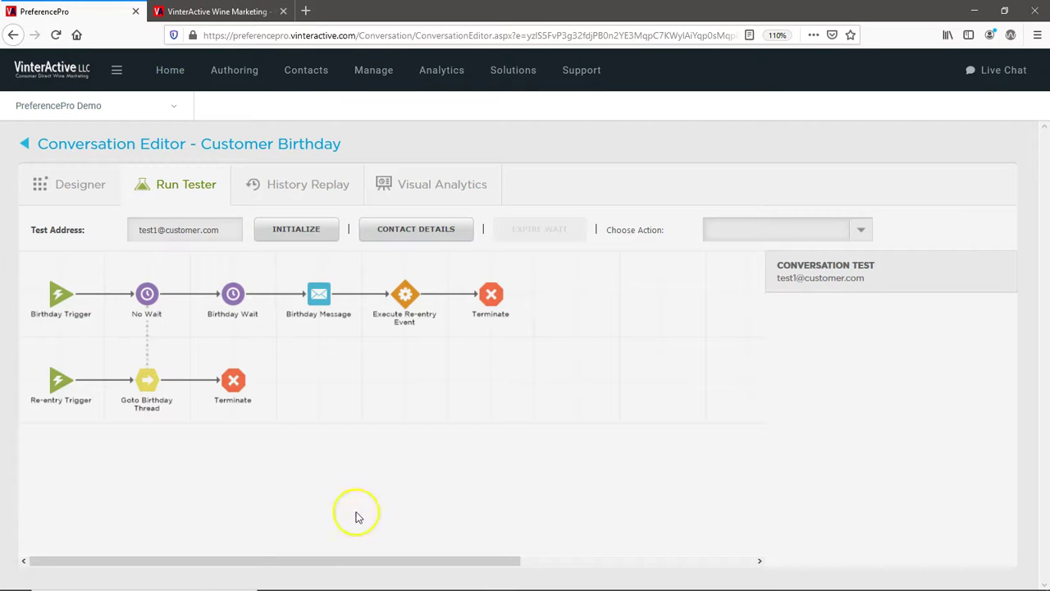
left_click(869, 232)
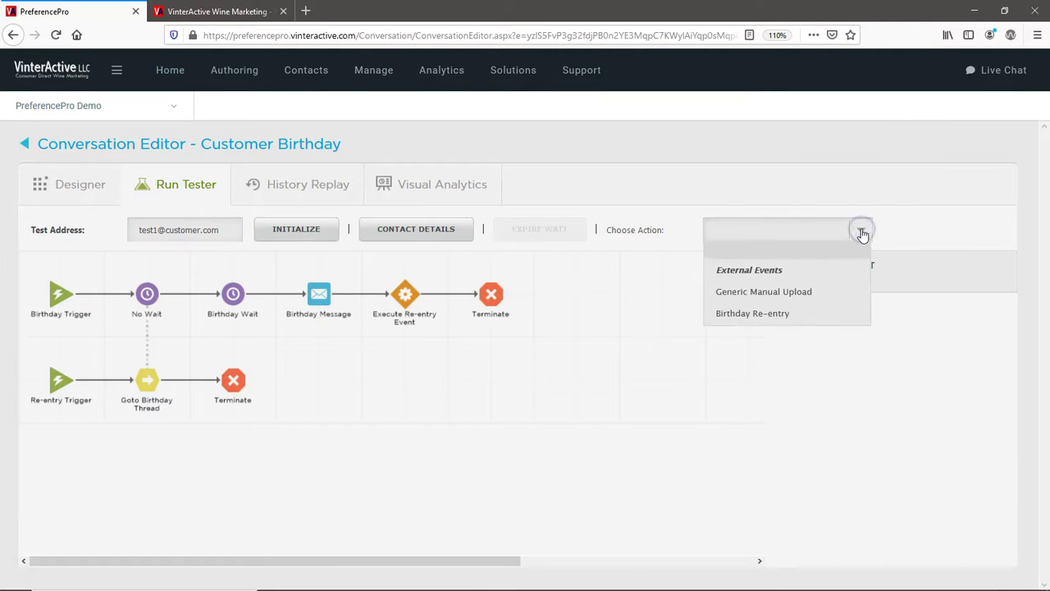
Fire Generic Manual Upload and expand the pink entry showing Denied for ThreadFilter
left_click(753, 292)
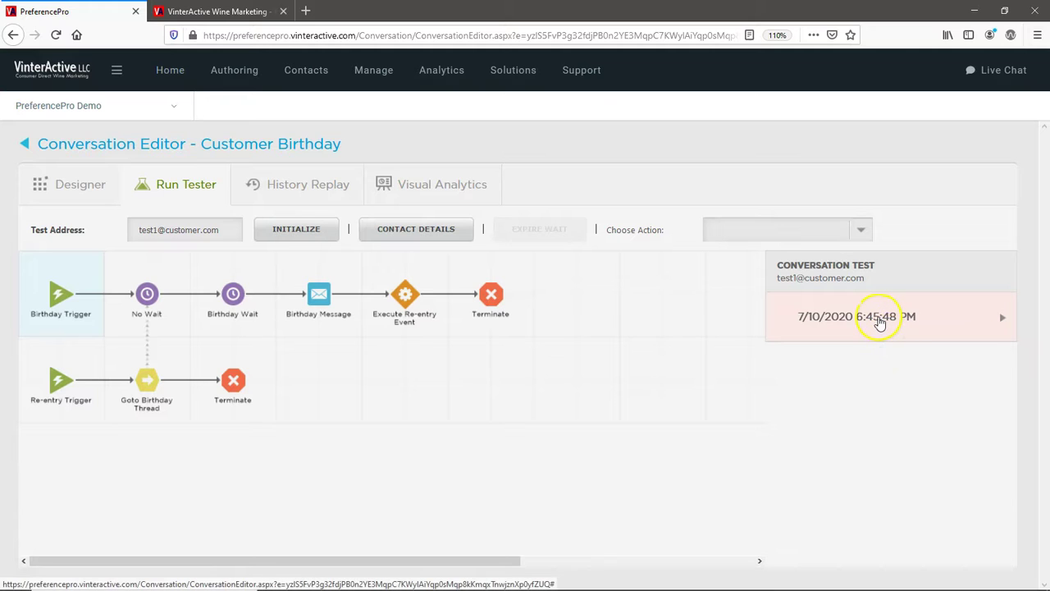
left_click(880, 322)
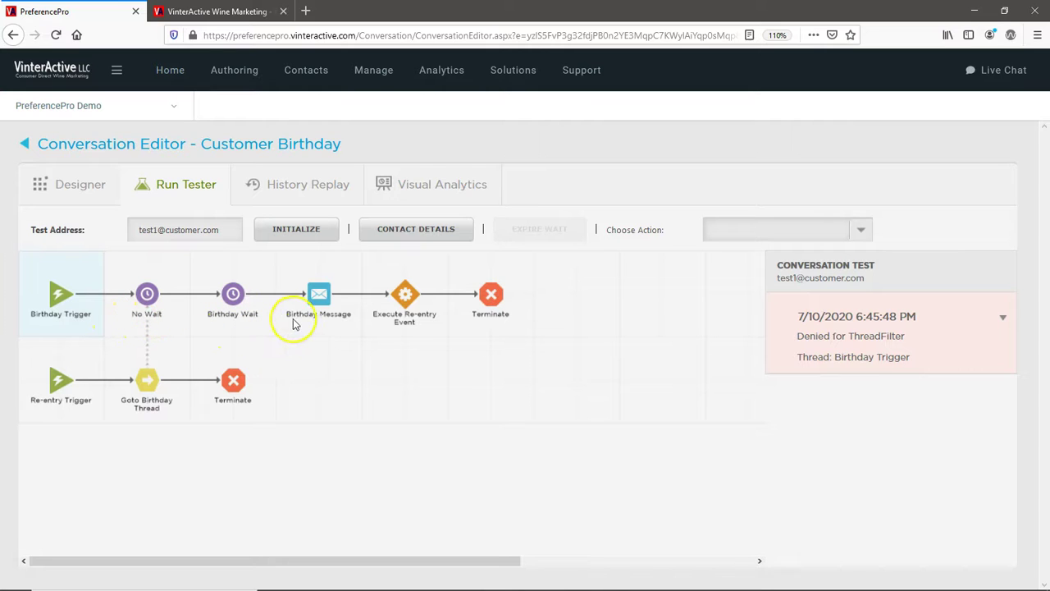
Switch to the Designer tab and go back to the Conversations list
left_click(60, 185)
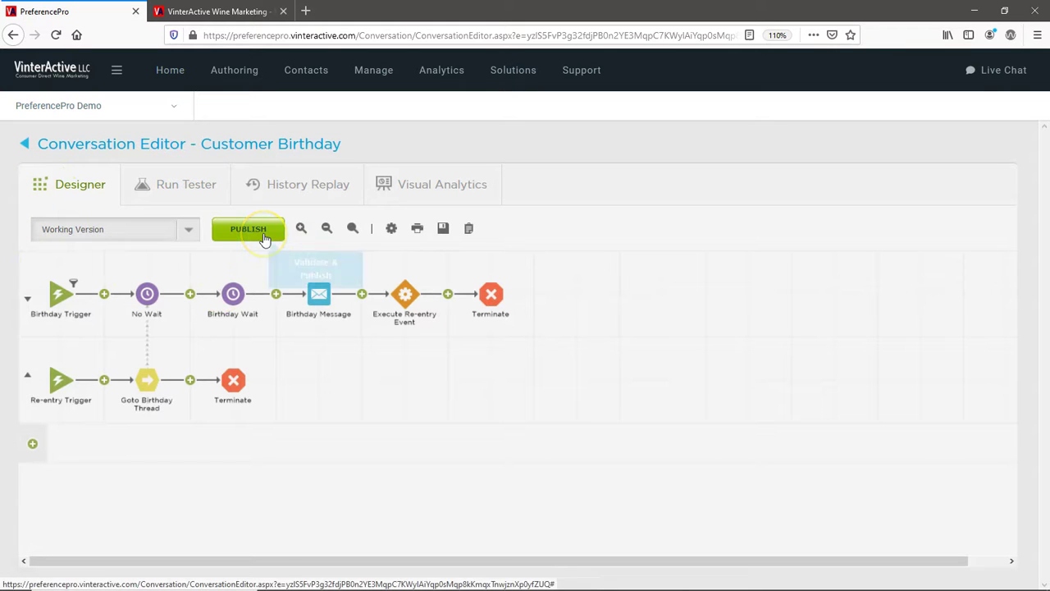
left_click(26, 147)
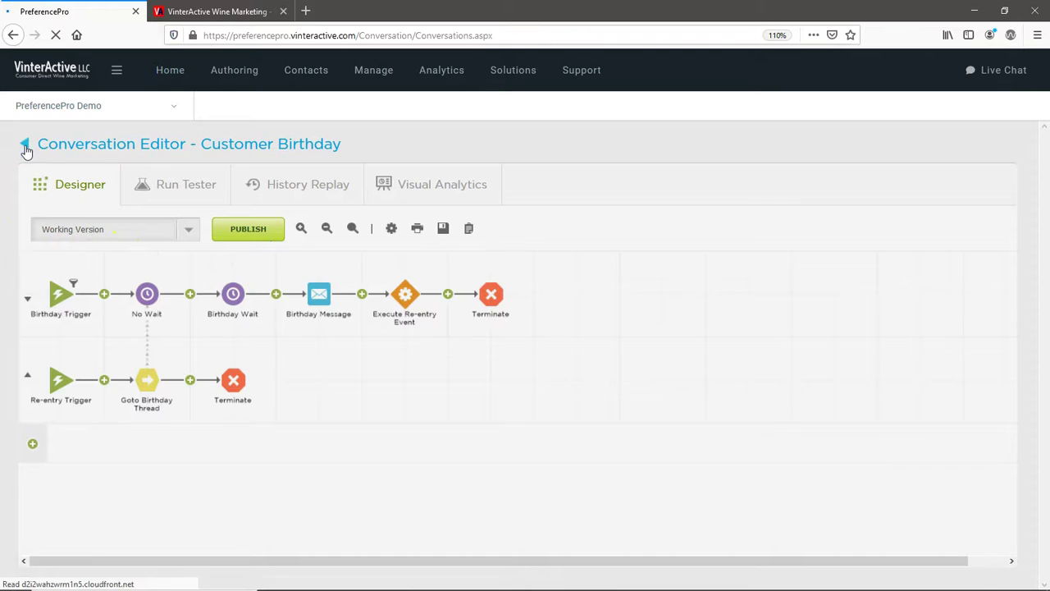